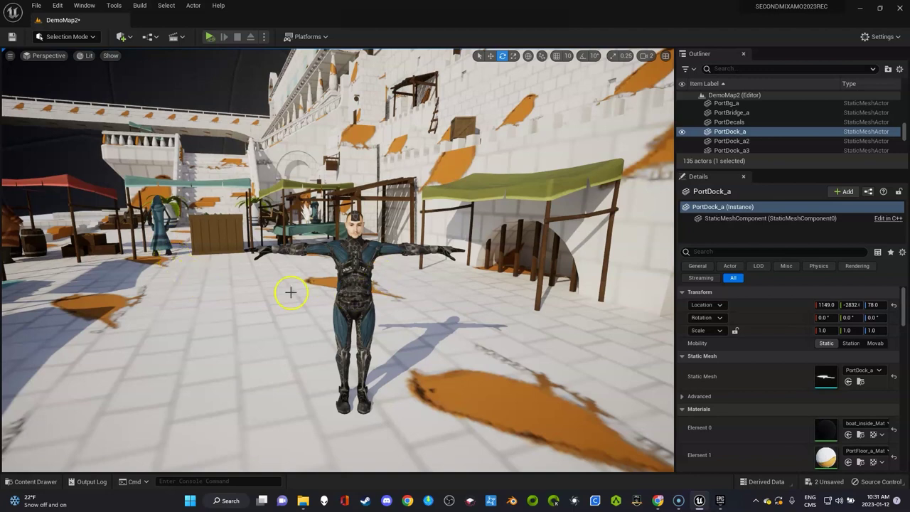
# Create a Level Sequence named 3 in the CINMEATICS folder and open it for editing.
pyautogui.hotkey('ctrl', 'space')
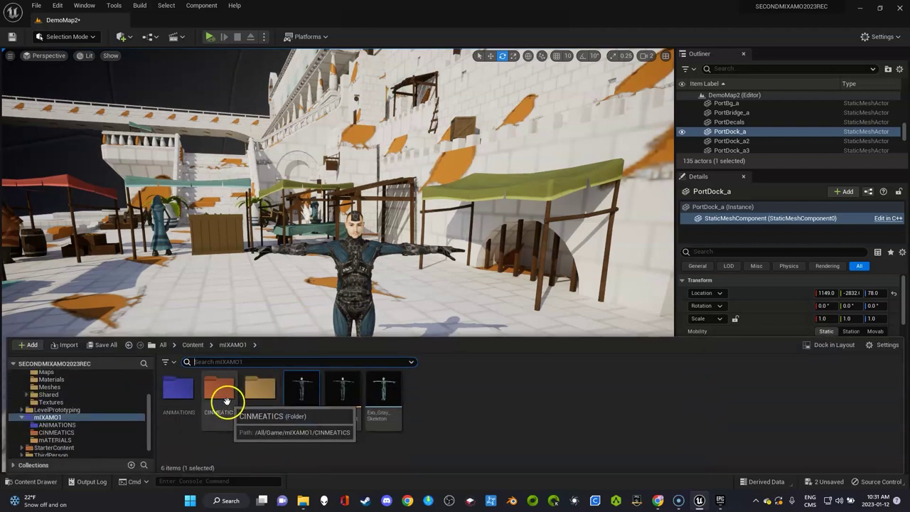
pyautogui.doubleClick(226, 399)
pyautogui.rightClick(286, 409)
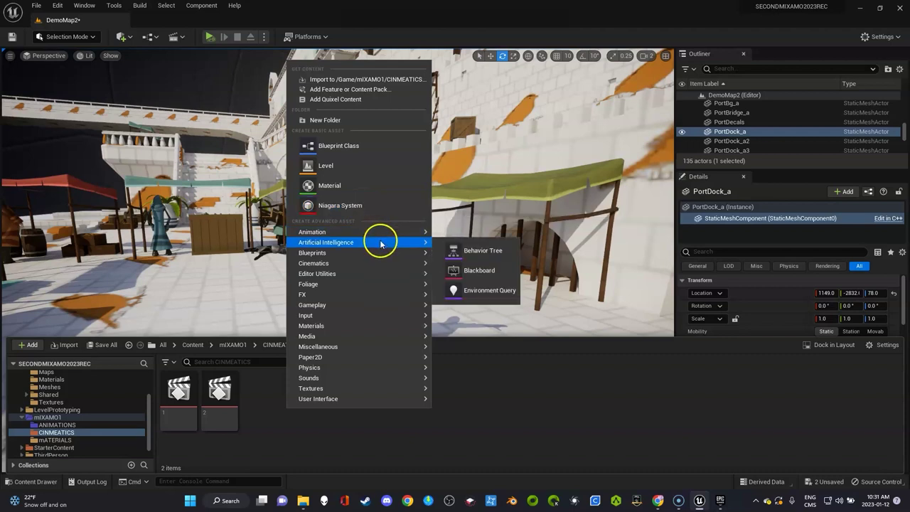
pyautogui.click(389, 264)
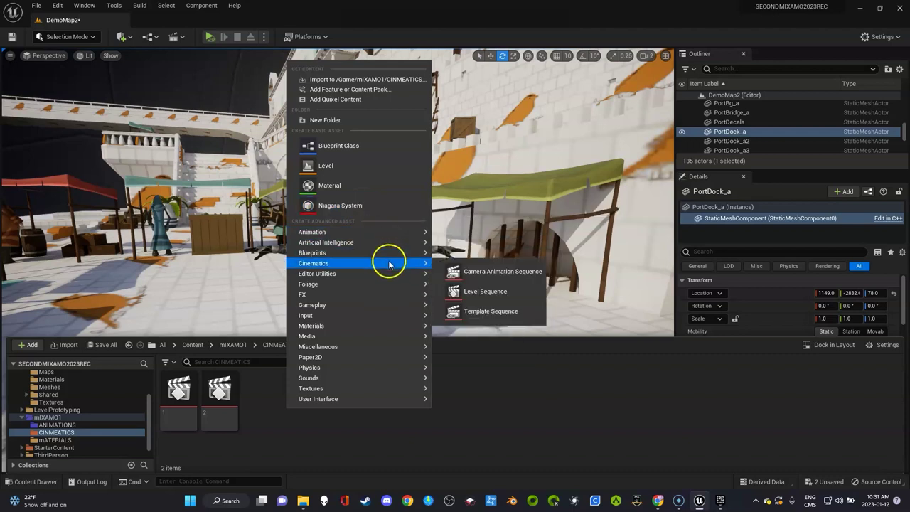
pyautogui.click(476, 292)
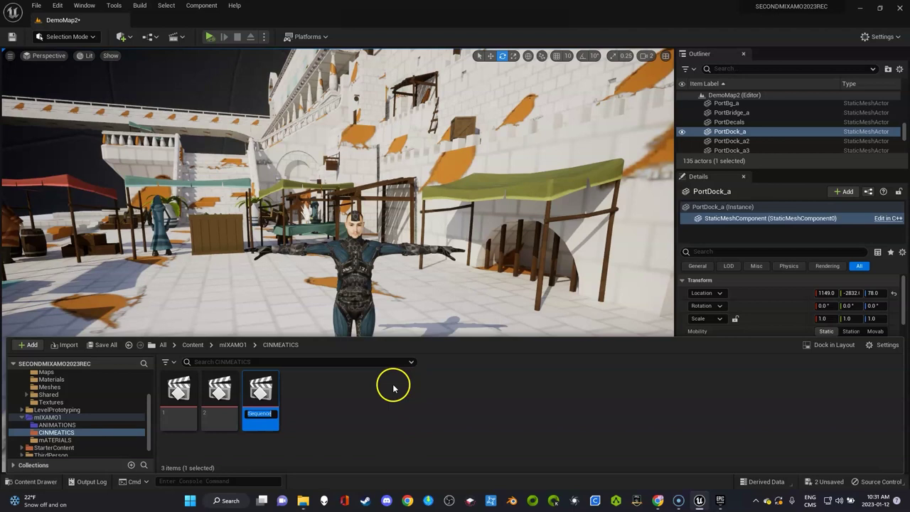
pyautogui.press('Return')
pyautogui.doubleClick(269, 390)
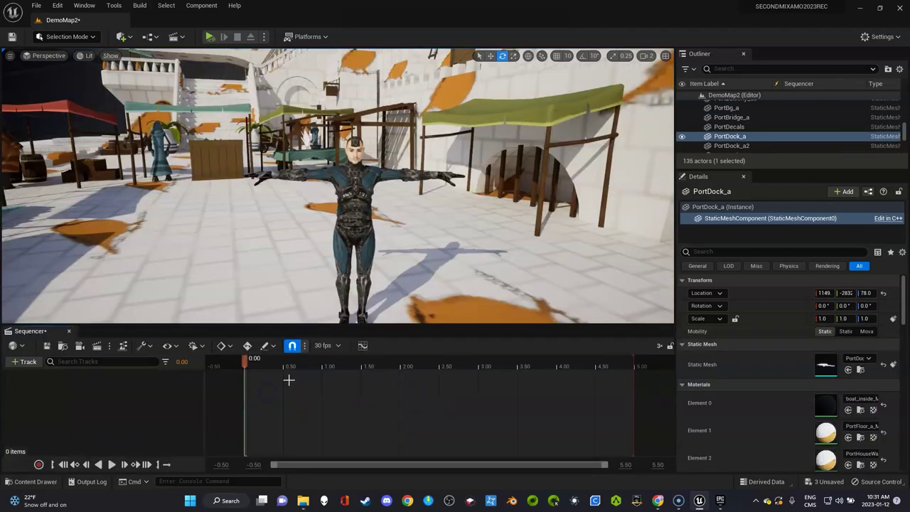
# Add the Exo_Gray character from the level to the sequence as a track.
pyautogui.click(602, 206)
pyautogui.click(342, 188)
pyautogui.click(748, 139)
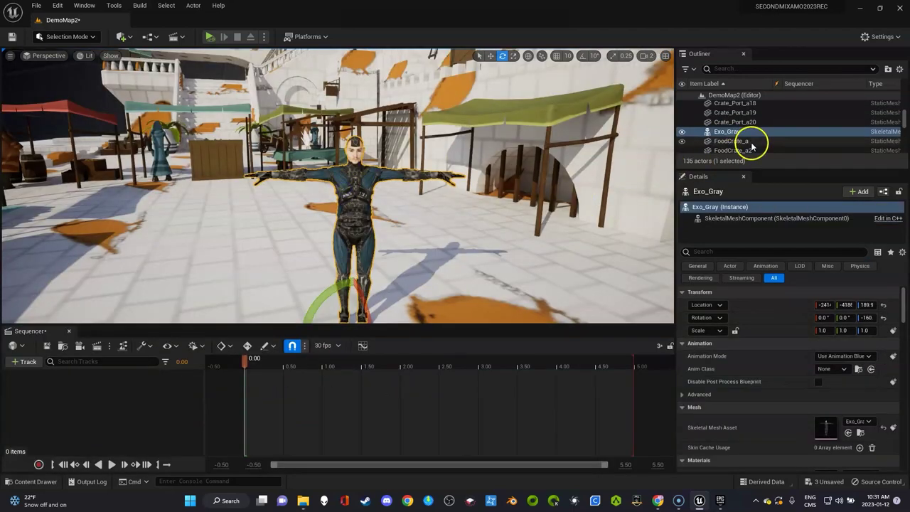
pyautogui.moveTo(746, 137); pyautogui.dragTo(184, 382)
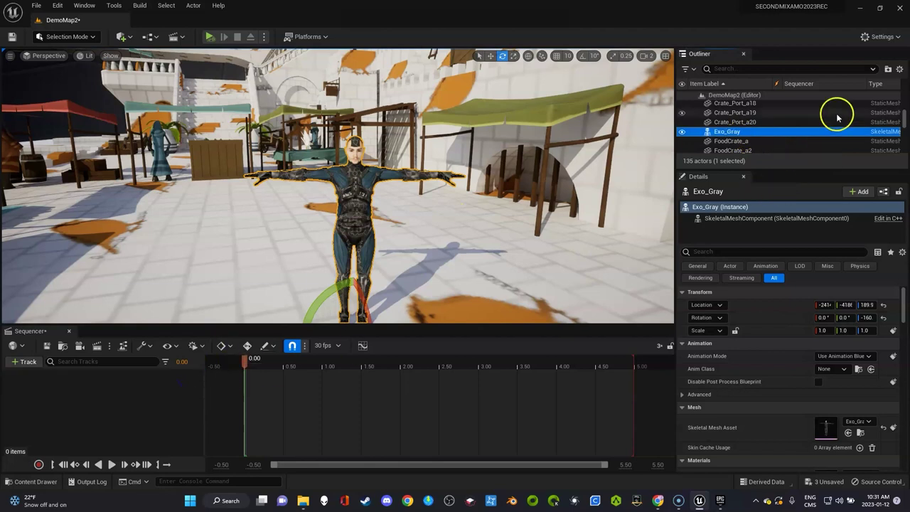
pyautogui.moveTo(732, 133); pyautogui.dragTo(363, 408)
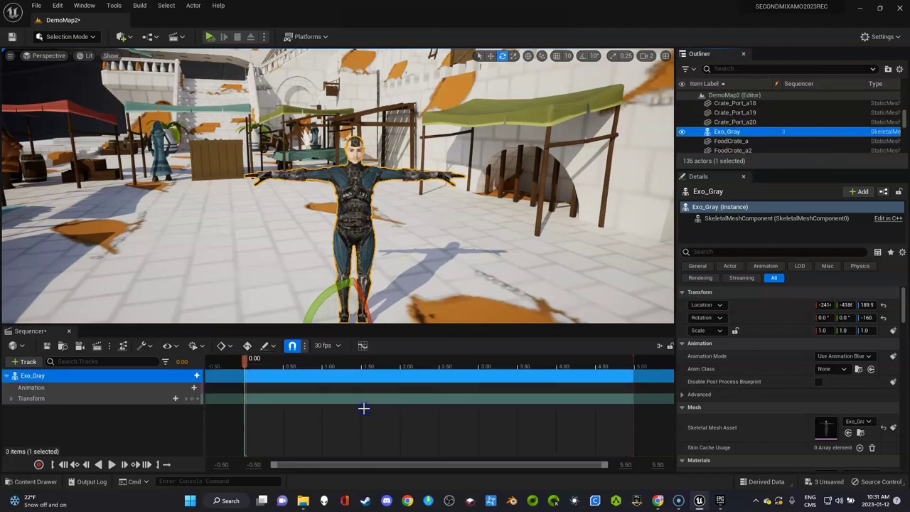
# Add the head_nod_yes animation to Exo_Gray's Animation track at the start of the sequence.
pyautogui.click(184, 389)
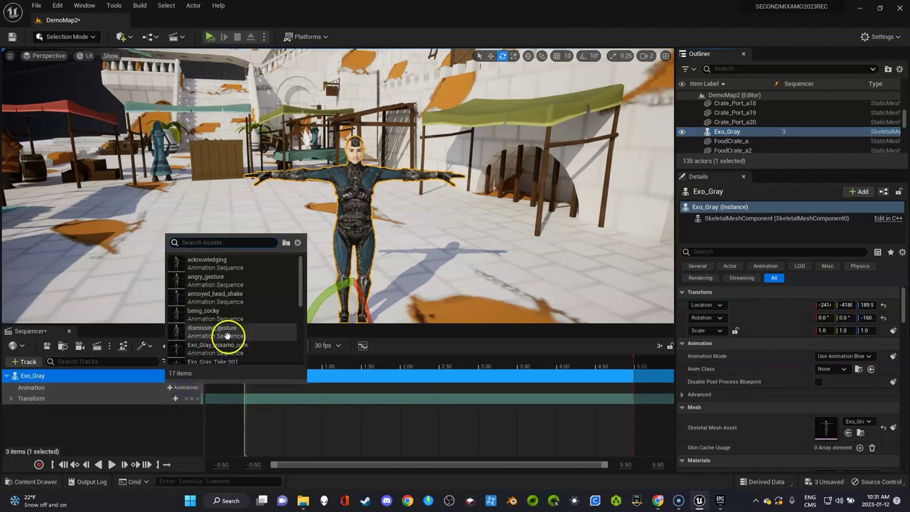
pyautogui.scroll(-2, 227, 334)
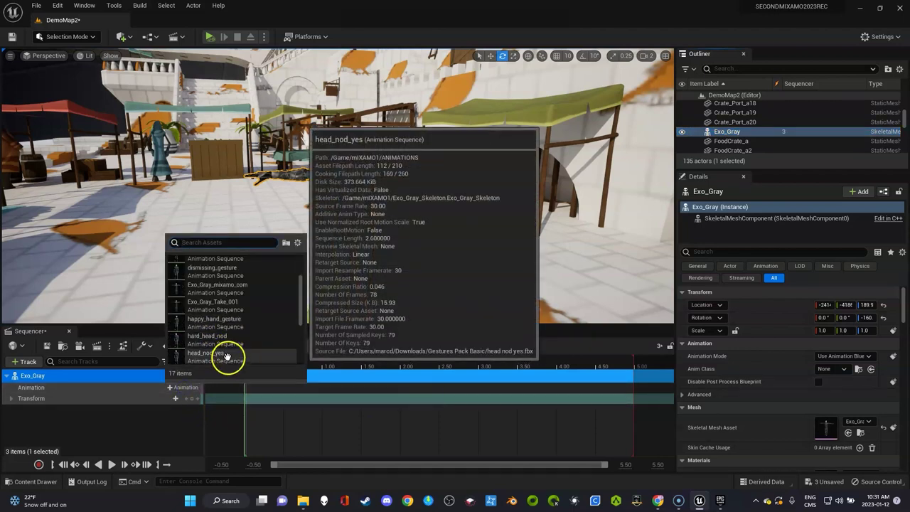
pyautogui.click(226, 355)
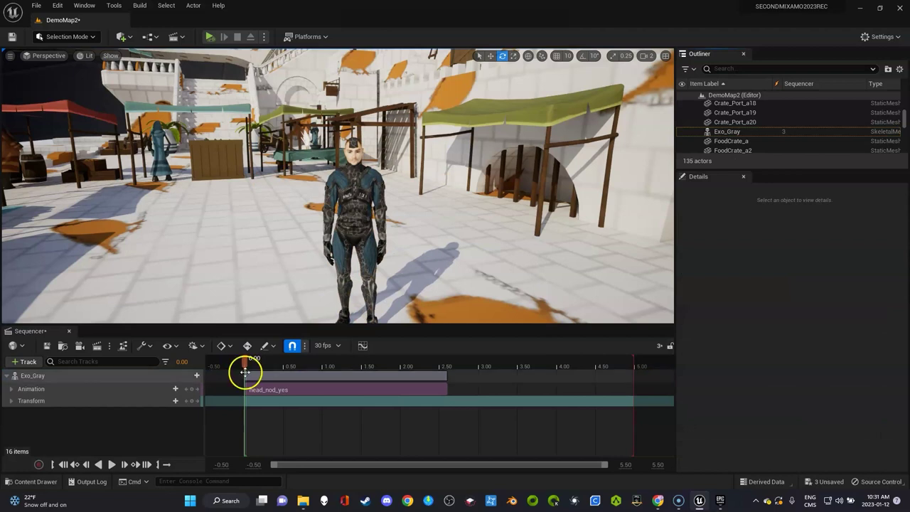
# Add the shaking_head_no animation to Exo_Gray at 2.60 s, where the head_nod_yes clip ends.
pyautogui.moveTo(243, 365); pyautogui.dragTo(446, 370)
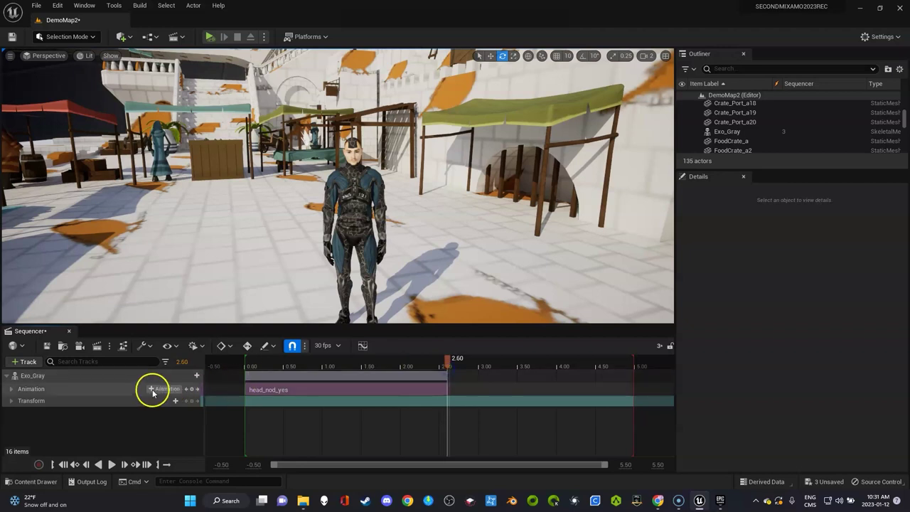
pyautogui.click(154, 388)
pyautogui.scroll(-5, 211, 339)
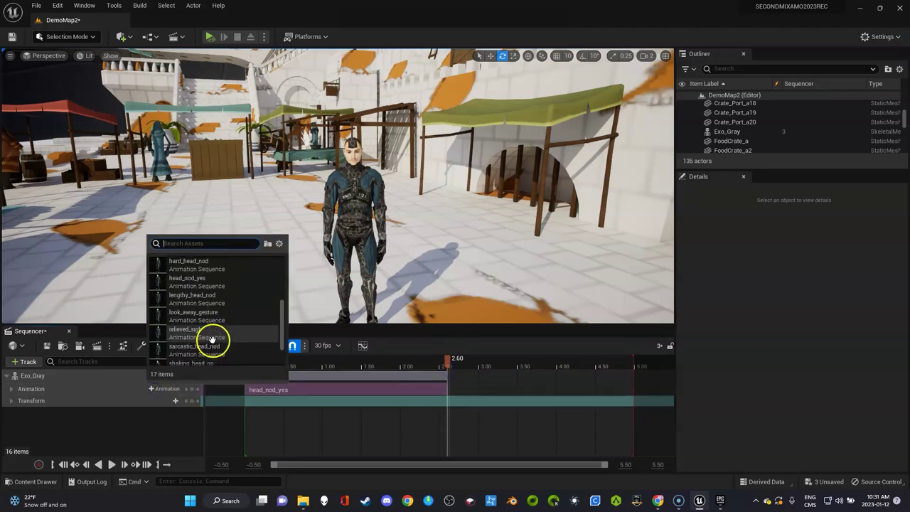
pyautogui.scroll(-1, 212, 354)
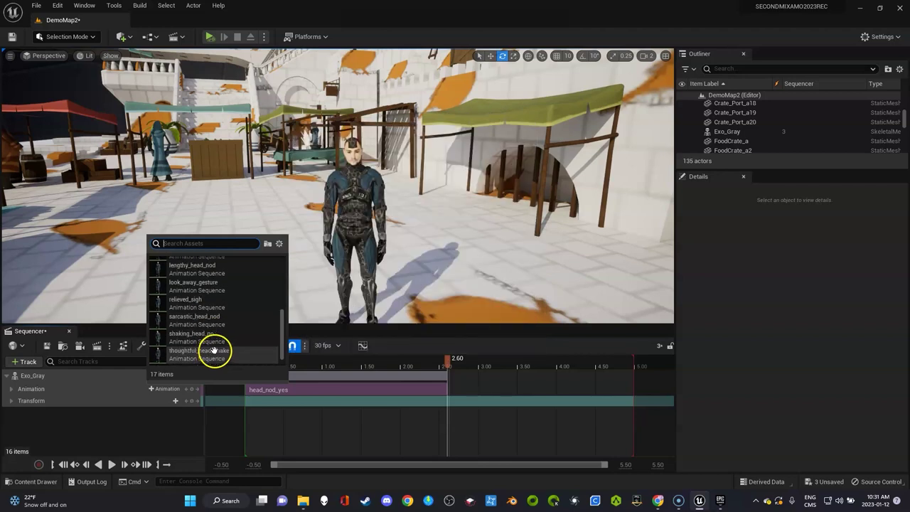
pyautogui.click(213, 349)
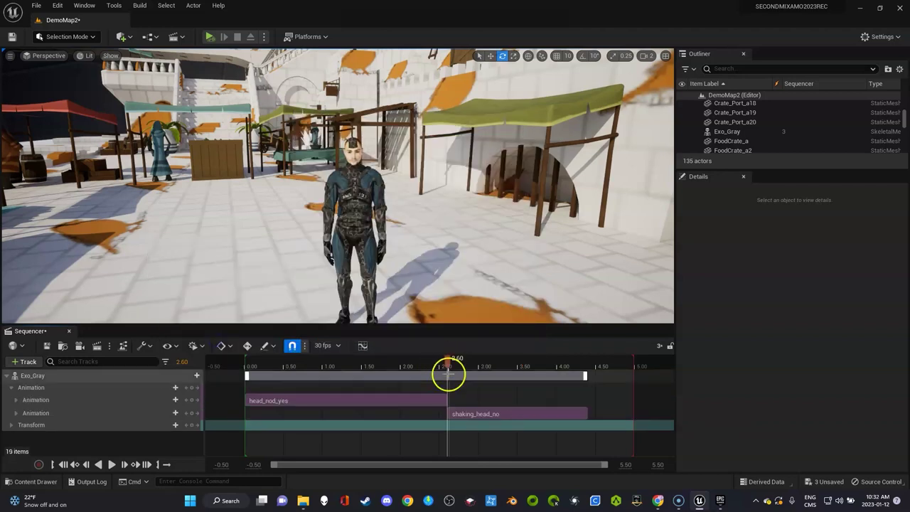
# Move the shaking_head_no clip onto head_nod_yes's row, slightly overlapping its end to blend them, and play back the transition.
pyautogui.moveTo(469, 412); pyautogui.dragTo(398, 359)
pyautogui.click(447, 364)
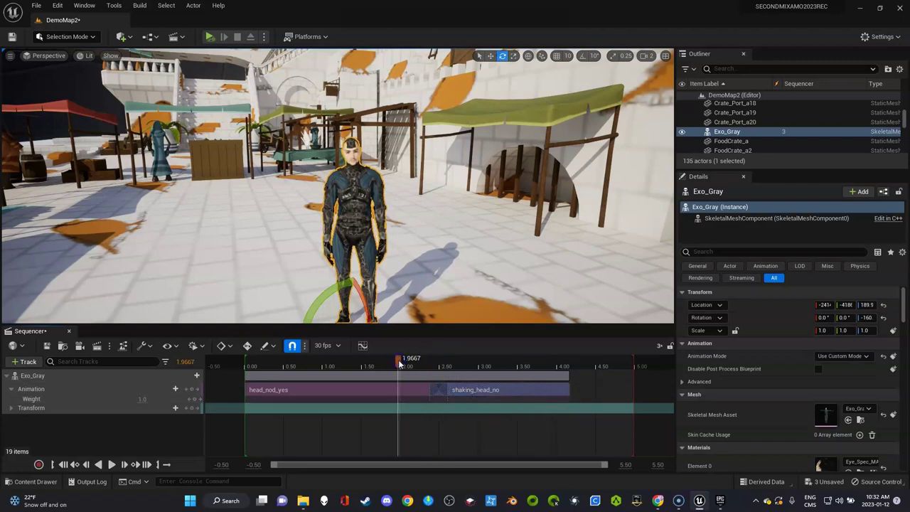
pyautogui.press('space')
pyautogui.press('space')
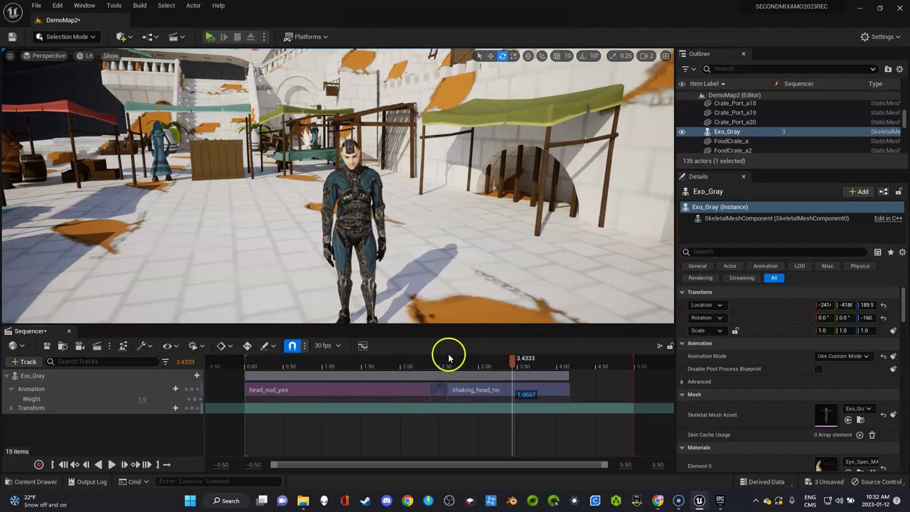
pyautogui.click(450, 385)
pyautogui.click(520, 367)
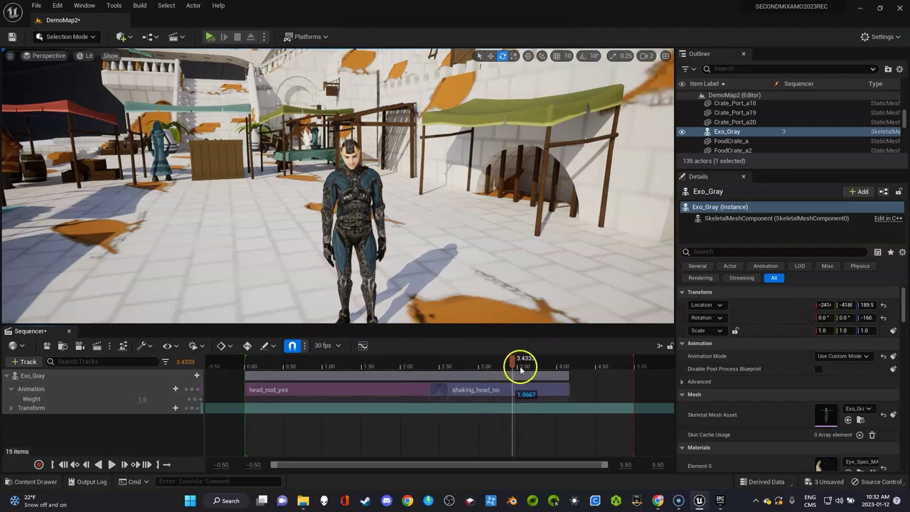
pyautogui.moveTo(510, 363); pyautogui.dragTo(500, 363)
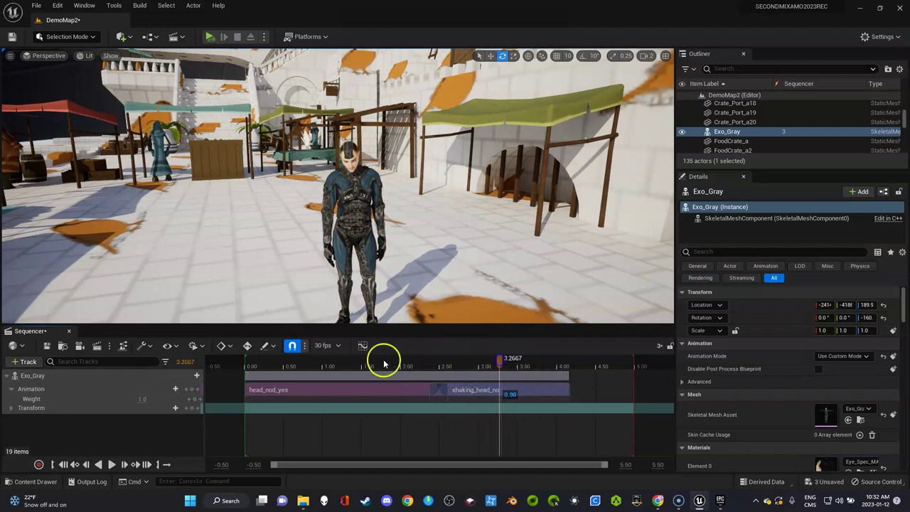
# Set the sequence to 24 fps (film) with times shown in seconds, and shorten its playback range to about 4.1 s.
pyautogui.click(334, 346)
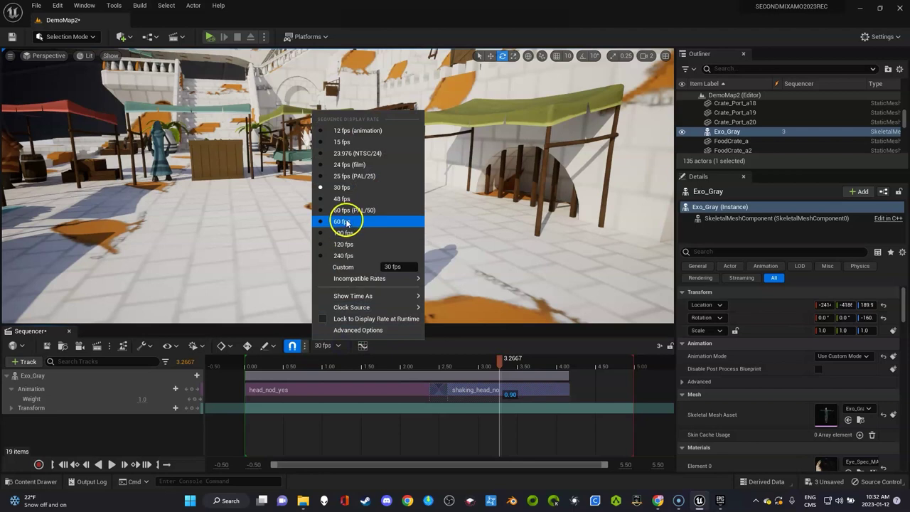
pyautogui.click(348, 164)
pyautogui.click(325, 348)
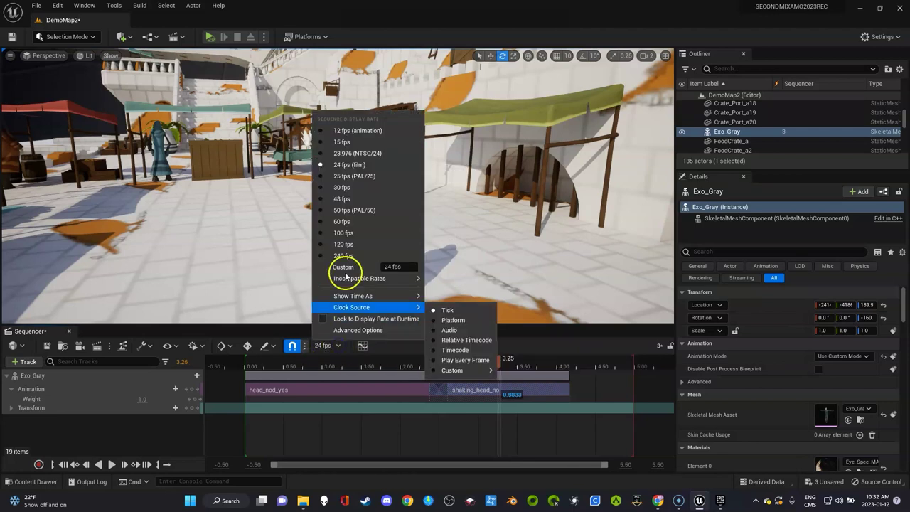
pyautogui.moveTo(368, 299)
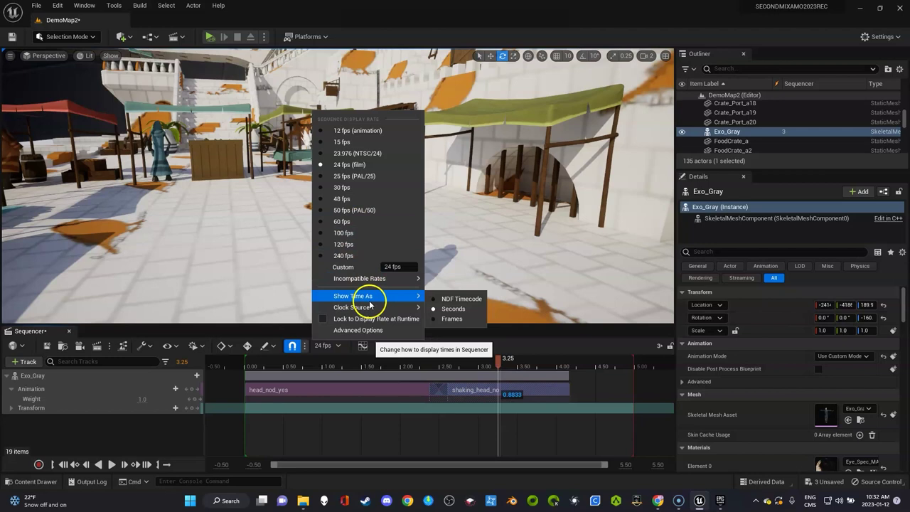
pyautogui.click(443, 310)
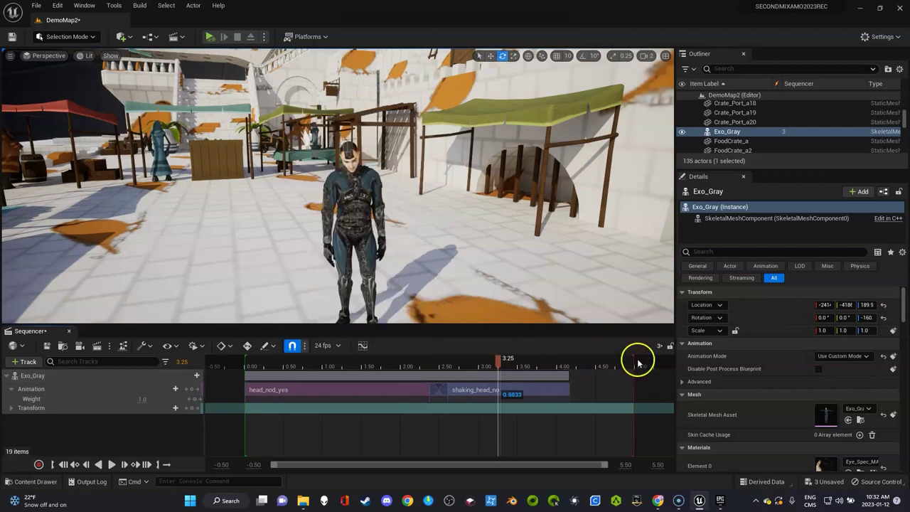
pyautogui.moveTo(630, 359); pyautogui.dragTo(565, 364)
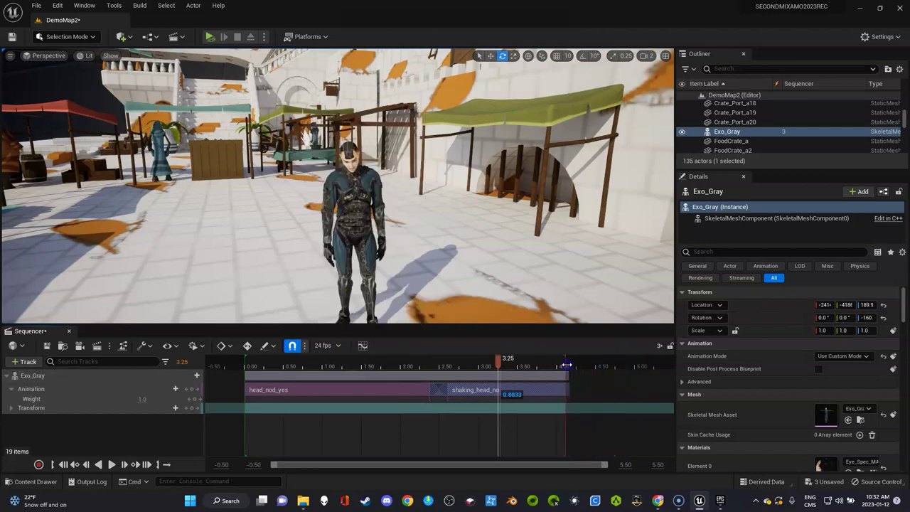
# Add a cine camera to the sequence with the playhead at 2.3333 s, and name it cam1.
pyautogui.moveTo(500, 363); pyautogui.dragTo(427, 375)
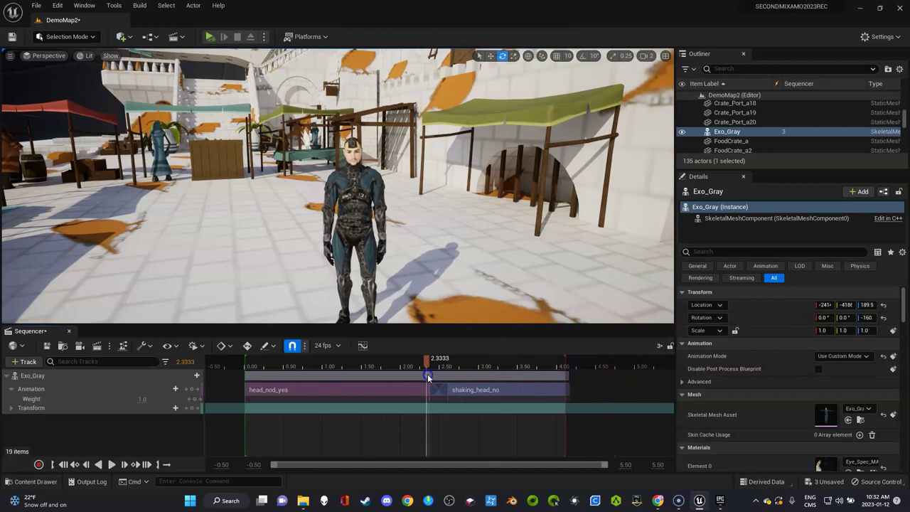
pyautogui.click(76, 346)
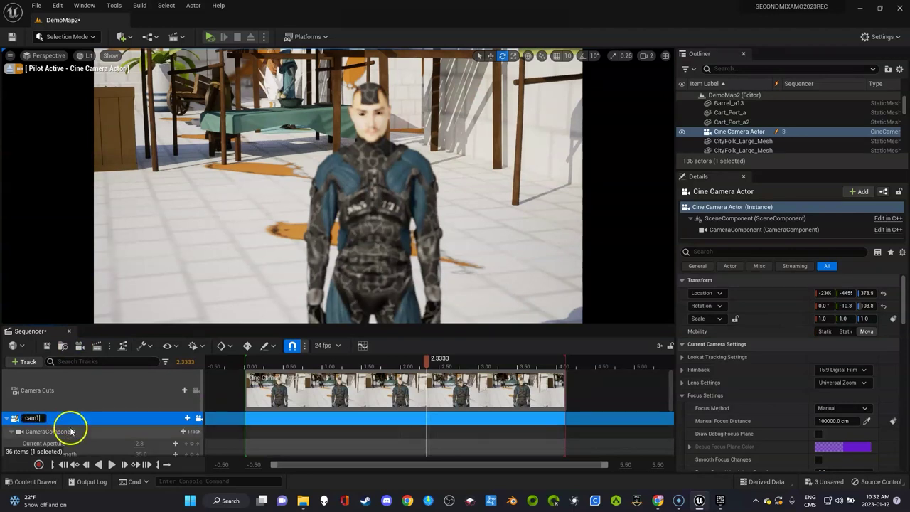
pyautogui.press('Return')
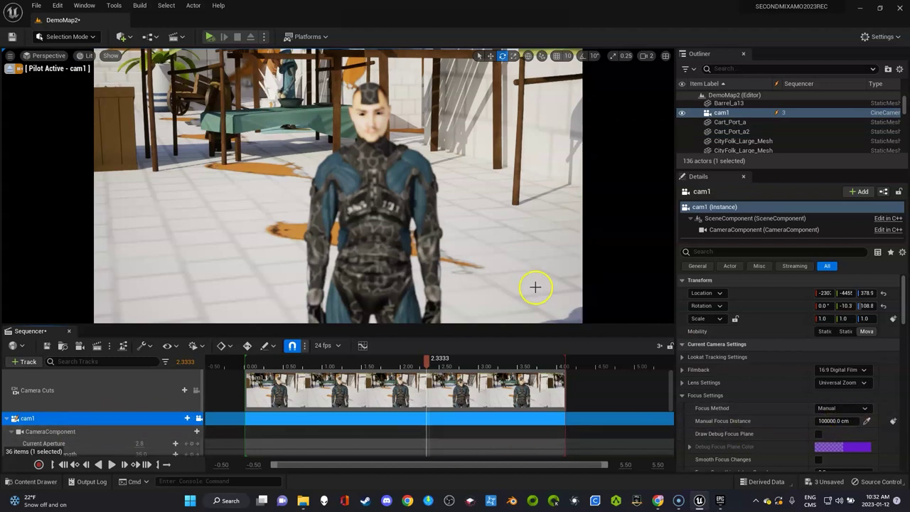
# Position cam1 for a frontal waist-up view of the character with the market stalls and bridge behind.
pyautogui.scroll(3, 405, 170)
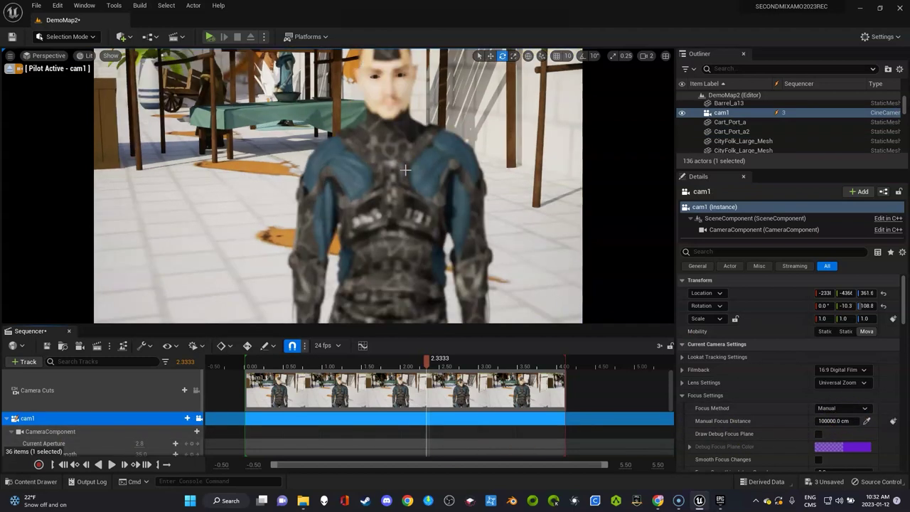
pyautogui.moveTo(484, 179); pyautogui.dragTo(456, 154, button='right')
pyautogui.press('d')
pyautogui.press('e')
pyautogui.press('s')
pyautogui.press('a')
pyautogui.press('d')
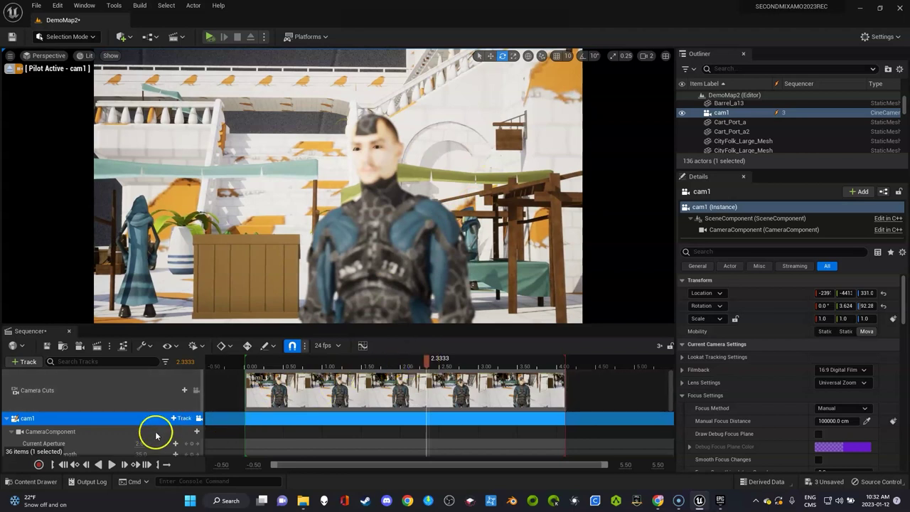
# Return to the start of the sequence and remove cam1's Transform keyframe at 0.00.
pyautogui.click(63, 464)
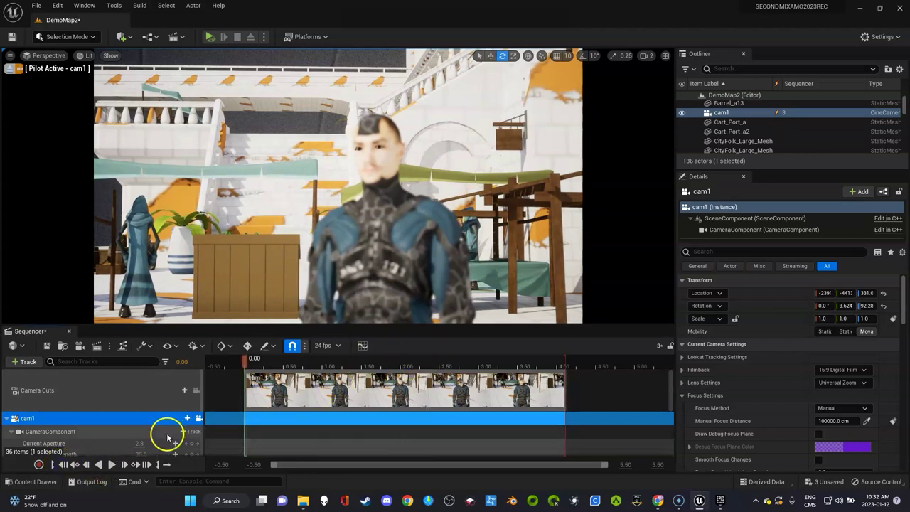
pyautogui.scroll(-2, 175, 430)
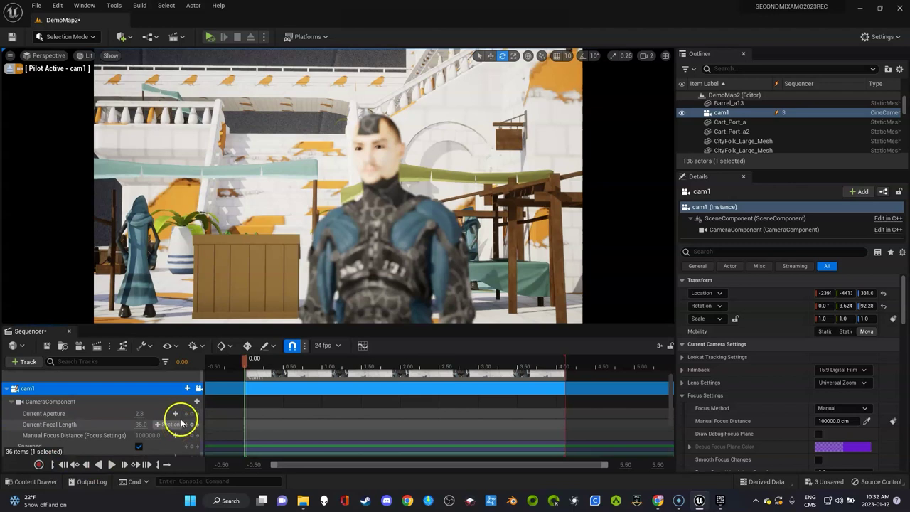
pyautogui.scroll(-1, 189, 419)
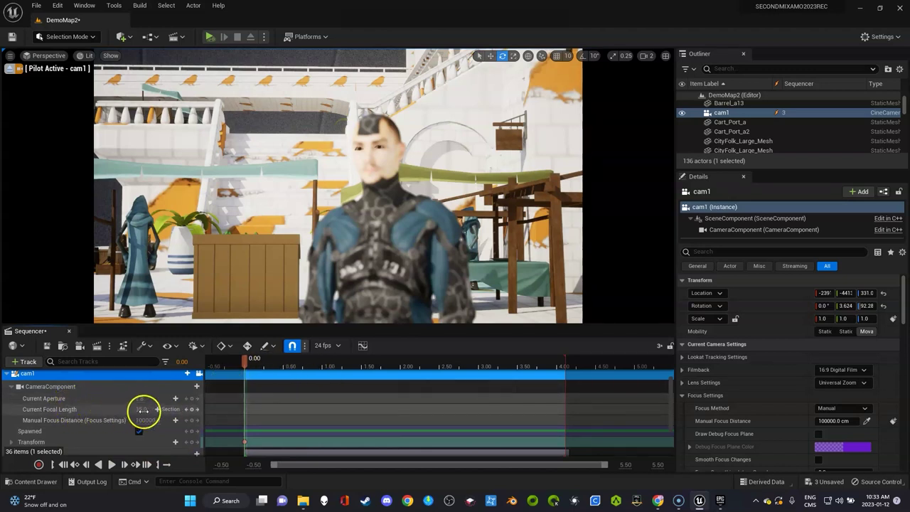
pyautogui.click(246, 441)
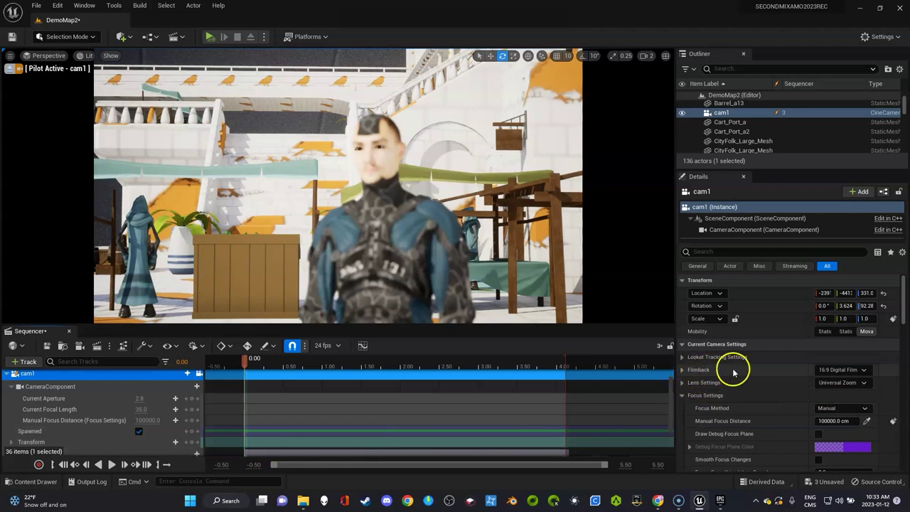
# Set cam1's Filmback to 16:9 DSLR.
pyautogui.click(839, 371)
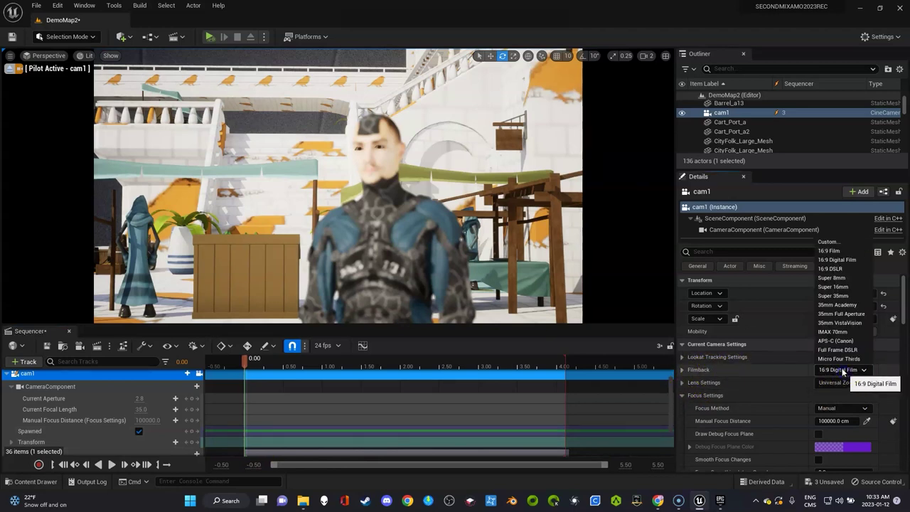
pyautogui.click(832, 269)
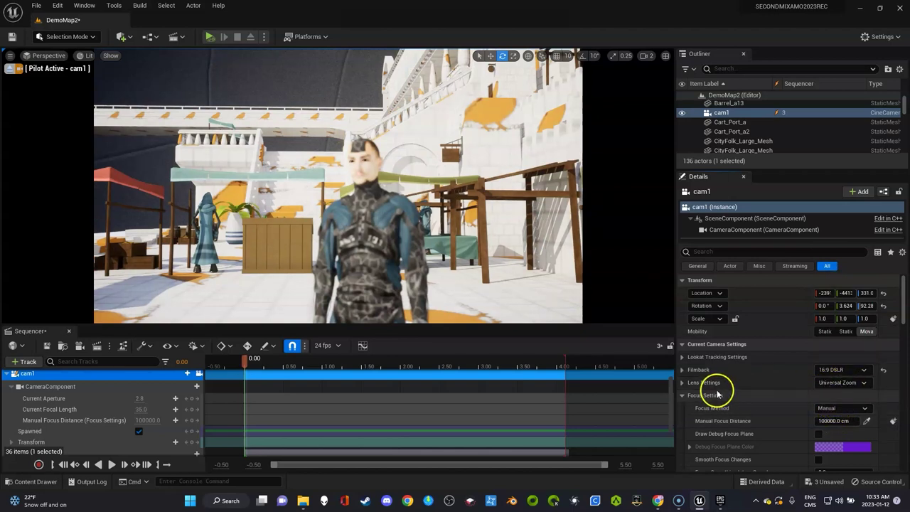
# Set cam1's Current Focal Length to 150 and reframe the shot on the character's head and shoulders.
pyautogui.click(684, 385)
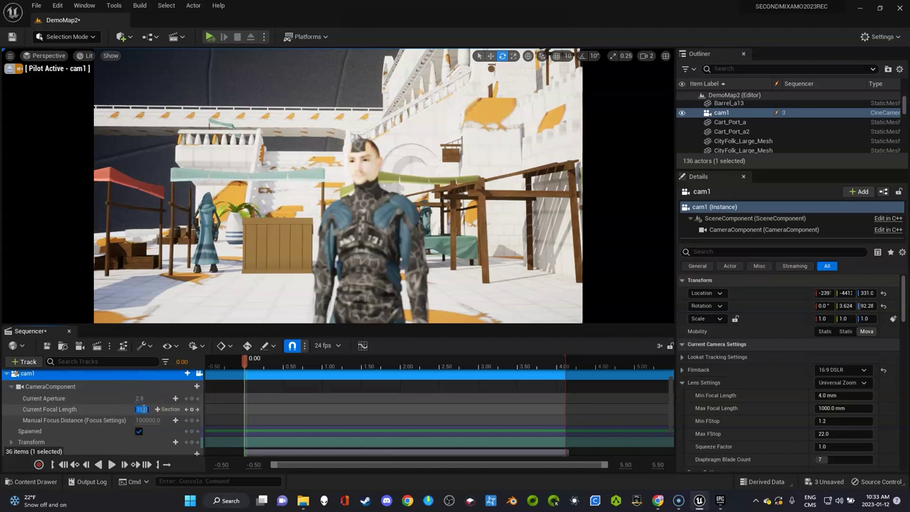
pyautogui.press('Return')
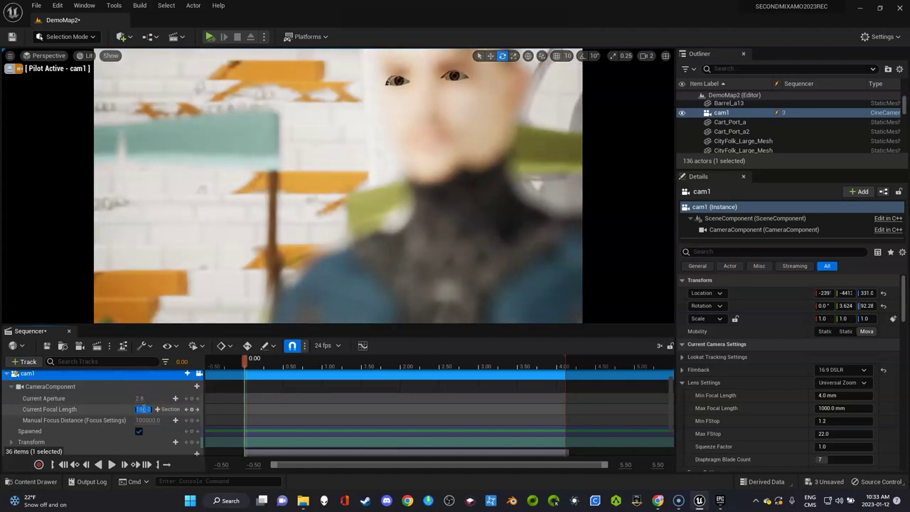
pyautogui.click(295, 260)
pyautogui.scroll(-2, 337, 196)
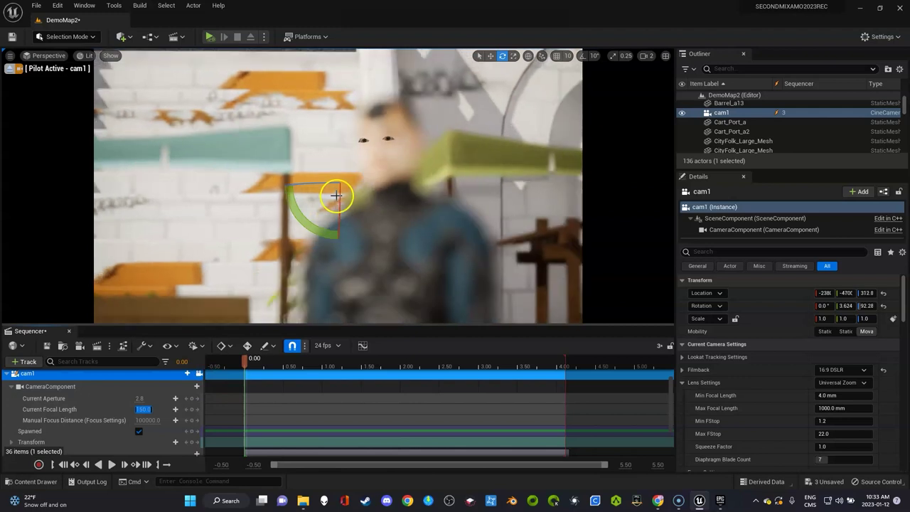
pyautogui.moveTo(336, 196)
pyautogui.mouseDown(button='right')
pyautogui.moveTo(346, 194)
pyautogui.moveTo(326, 210)
pyautogui.mouseUp(button='right')
pyautogui.press('s')
pyautogui.press('d')
pyautogui.press('s')
pyautogui.press('d')
pyautogui.press('a')
pyautogui.press('d')
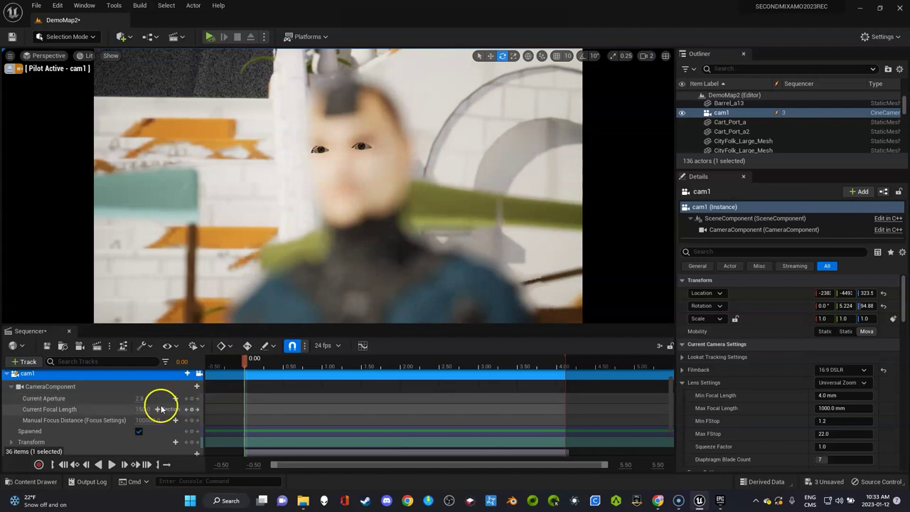
# At 0.00, keyframe cam1's Current Focal Length, and keyframe its Manual Focus Distance sampled from the character's upper chest.
pyautogui.click(192, 410)
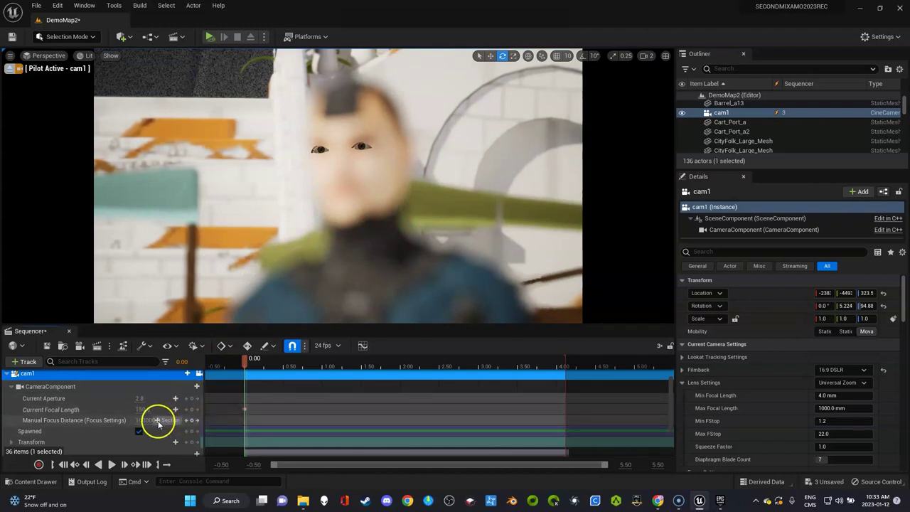
pyautogui.click(74, 420)
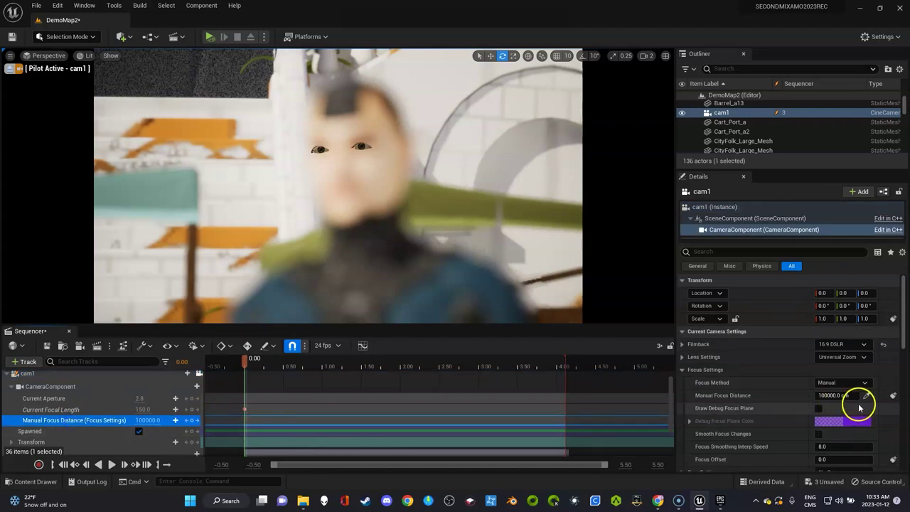
pyautogui.click(866, 396)
pyautogui.click(394, 281)
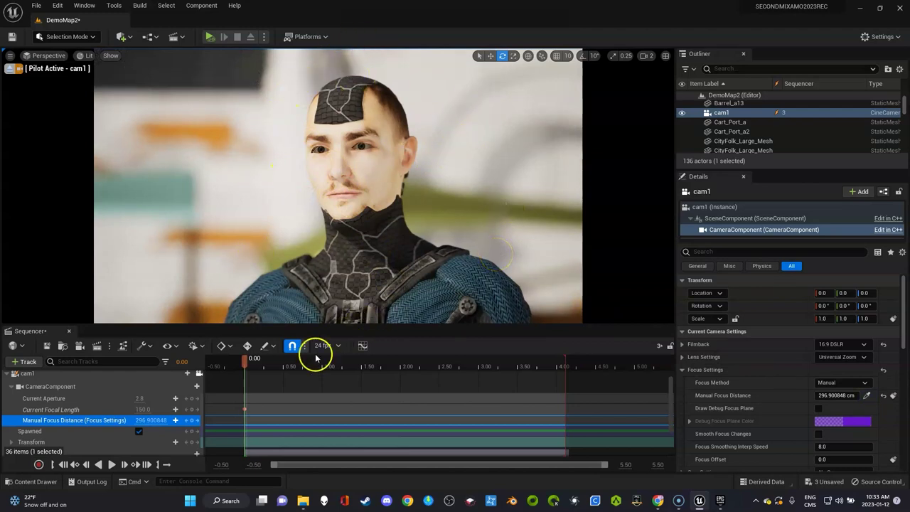
pyautogui.click(191, 420)
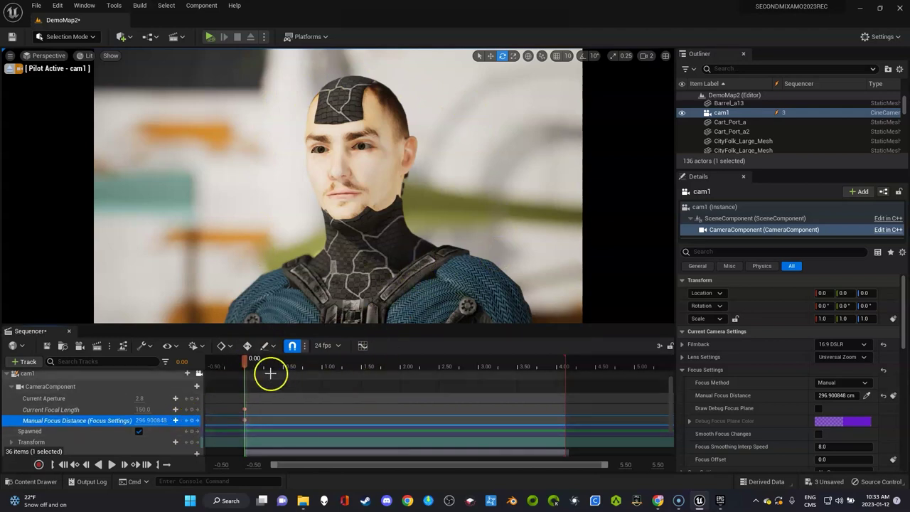
# At 1.3333 s, pull cam1 back to a wider view of the character's head and torso and keyframe its Transform.
pyautogui.moveTo(248, 366); pyautogui.dragTo(351, 376)
pyautogui.click(433, 272)
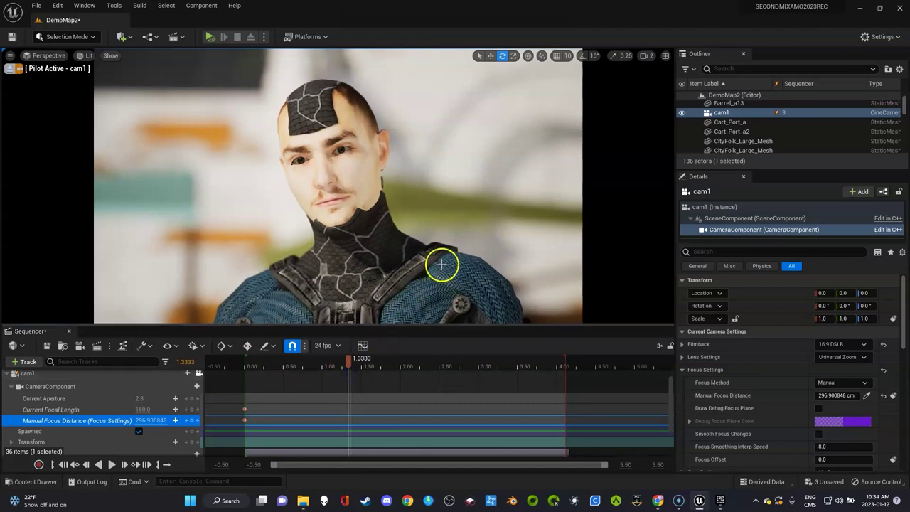
pyautogui.press('s')
pyautogui.moveTo(441, 265); pyautogui.dragTo(441, 266, button='right')
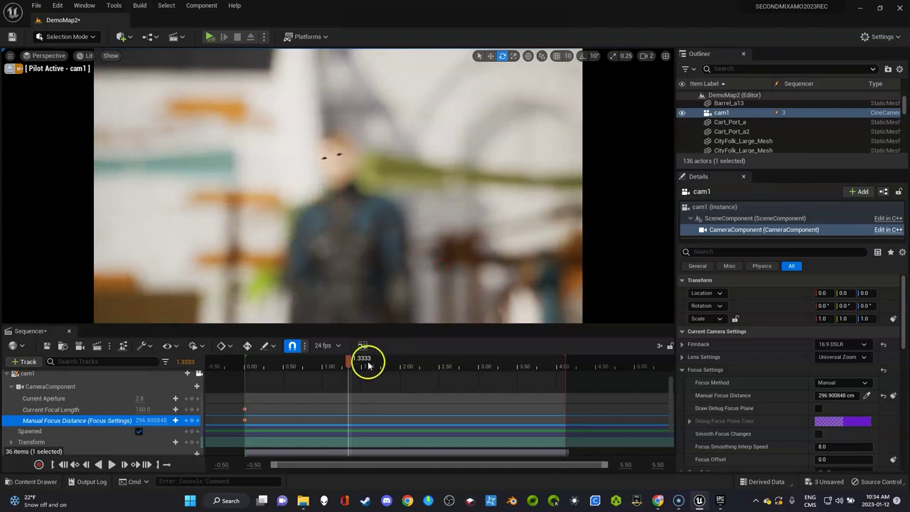
pyautogui.click(190, 423)
pyautogui.click(193, 441)
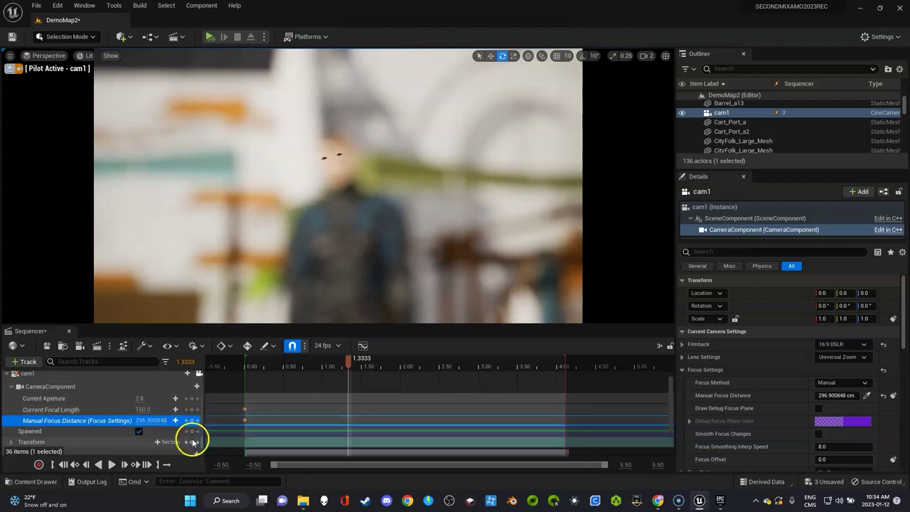
# Return to 0.00, move cam1 in to a head-and-shoulders close-up of the character, and keyframe its Transform.
pyautogui.click(349, 364)
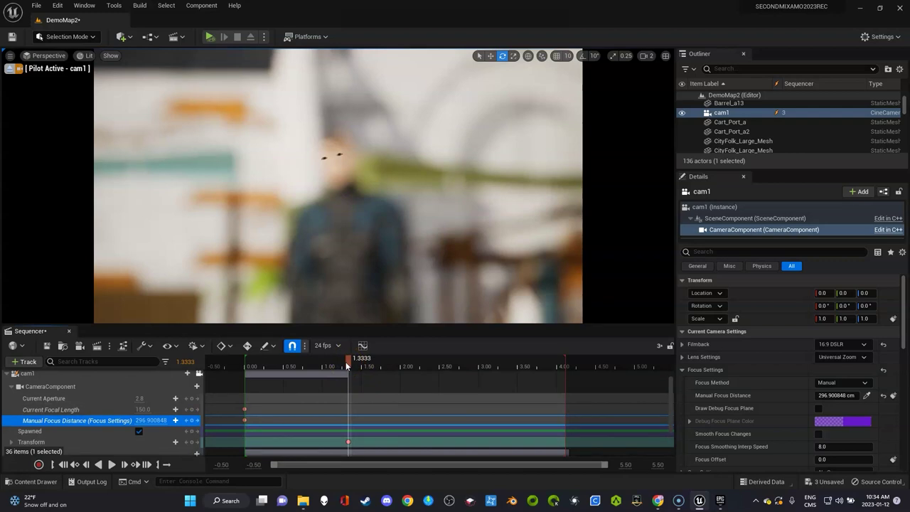
pyautogui.moveTo(347, 362); pyautogui.dragTo(255, 385)
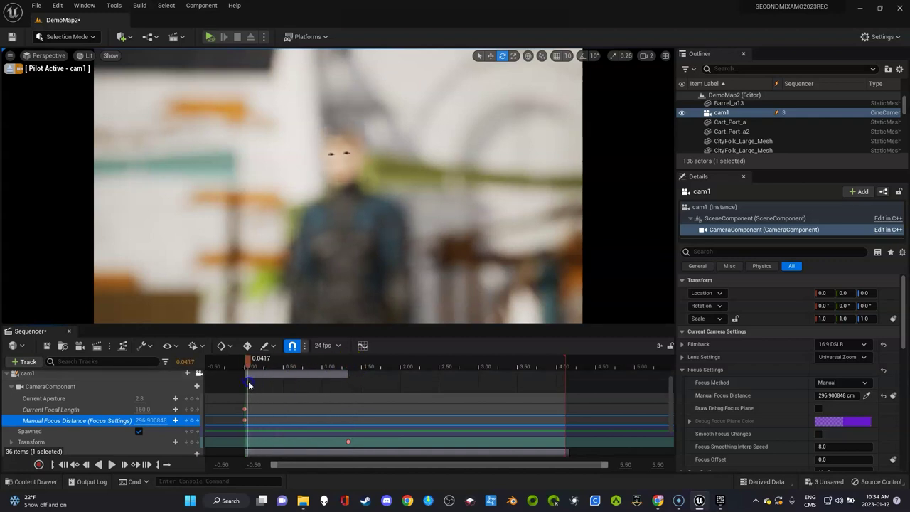
pyautogui.scroll(4, 354, 231)
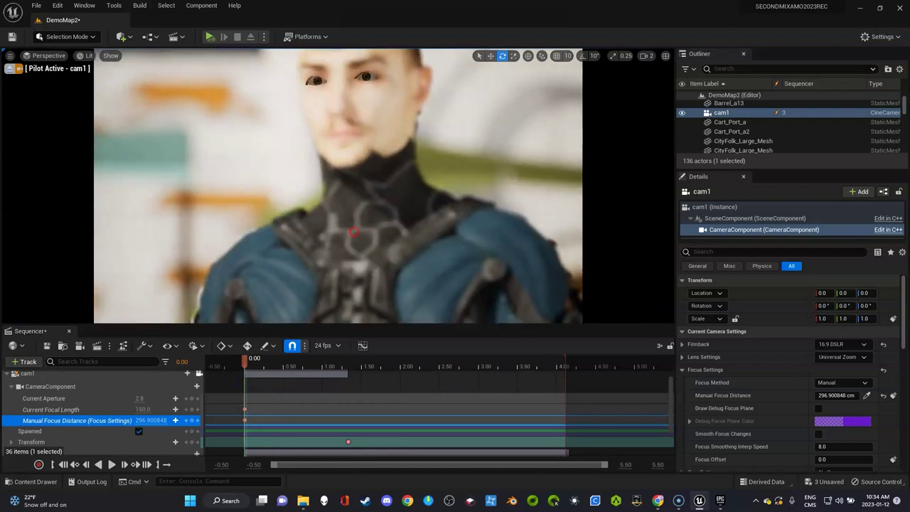
pyautogui.moveTo(354, 232); pyautogui.dragTo(354, 164, button='middle')
pyautogui.scroll(1, 354, 231)
pyautogui.scroll(-1, 354, 231)
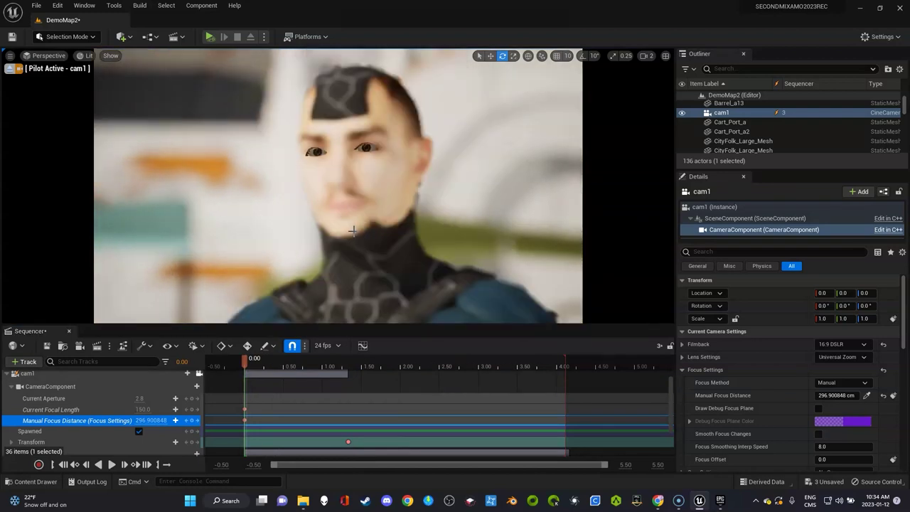
pyautogui.click(190, 441)
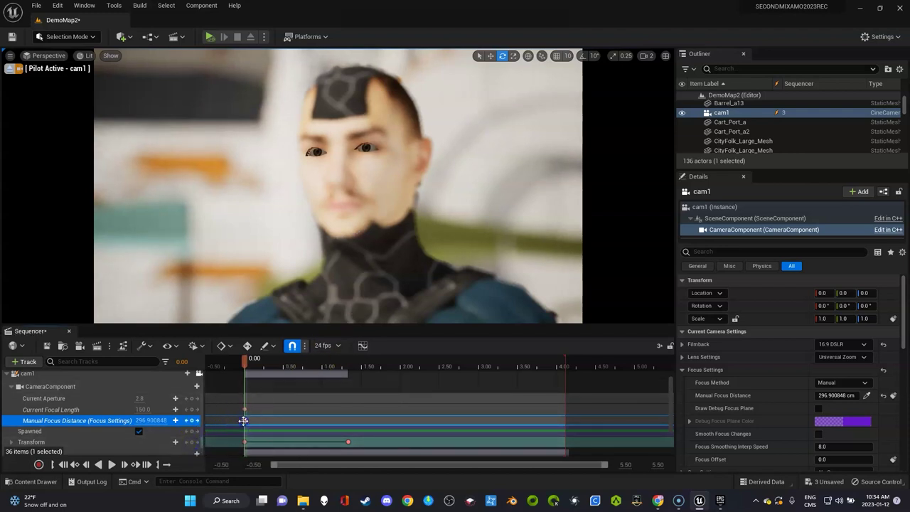
# Sample cam1's Manual Focus Distance from the character's face and keyframe it at 0.00.
pyautogui.click(866, 398)
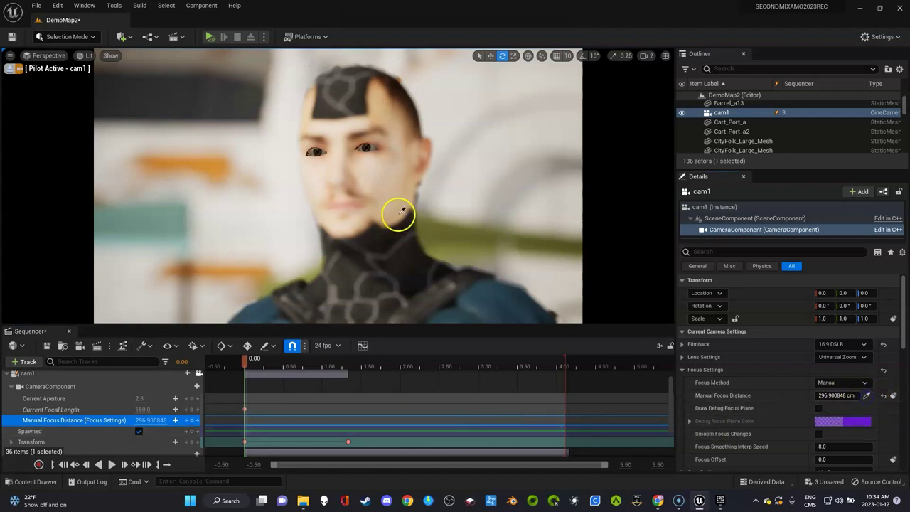
pyautogui.click(371, 185)
pyautogui.click(192, 420)
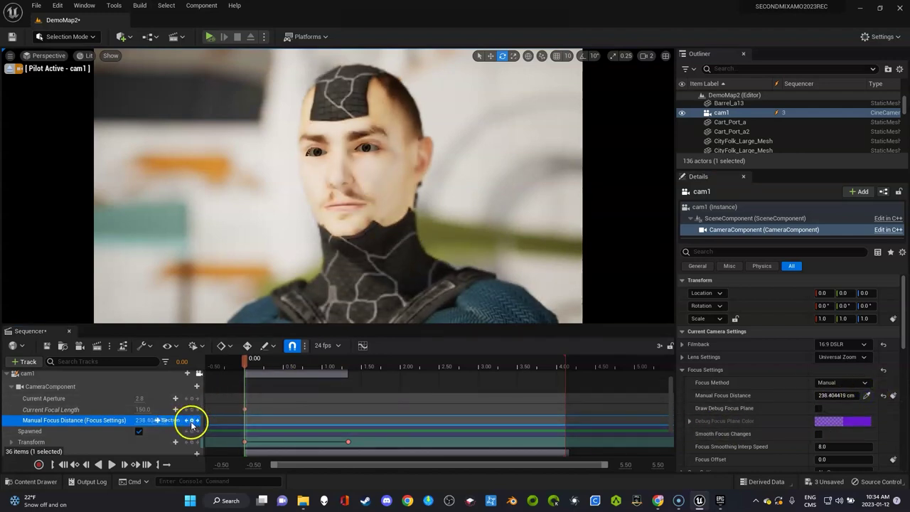
pyautogui.click(193, 410)
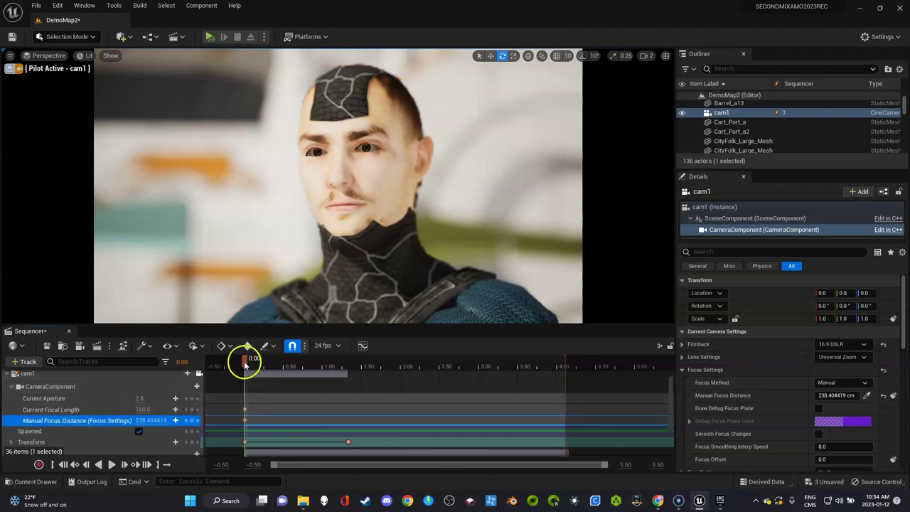
# Try to refocus cam1 on the character's torso with the playhead at 1.25 s.
pyautogui.moveTo(244, 361); pyautogui.dragTo(343, 369)
pyautogui.click(775, 398)
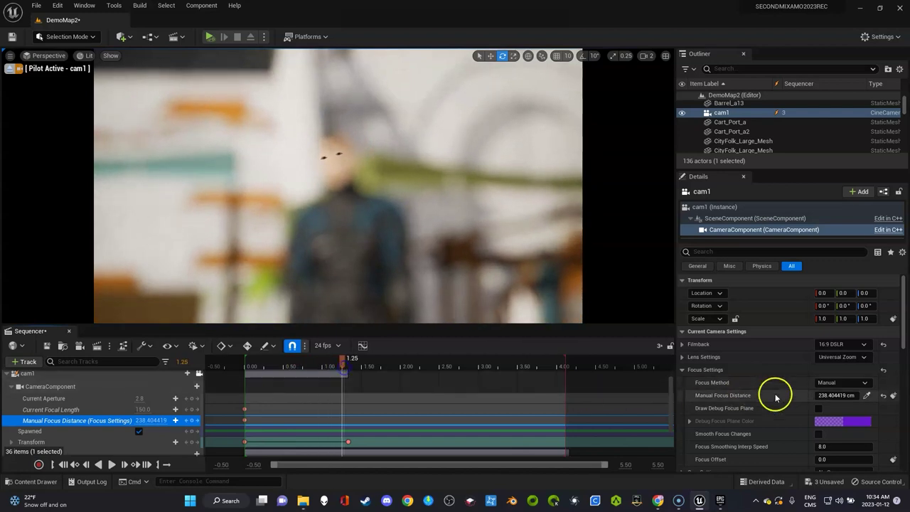
pyautogui.click(867, 395)
pyautogui.click(387, 245)
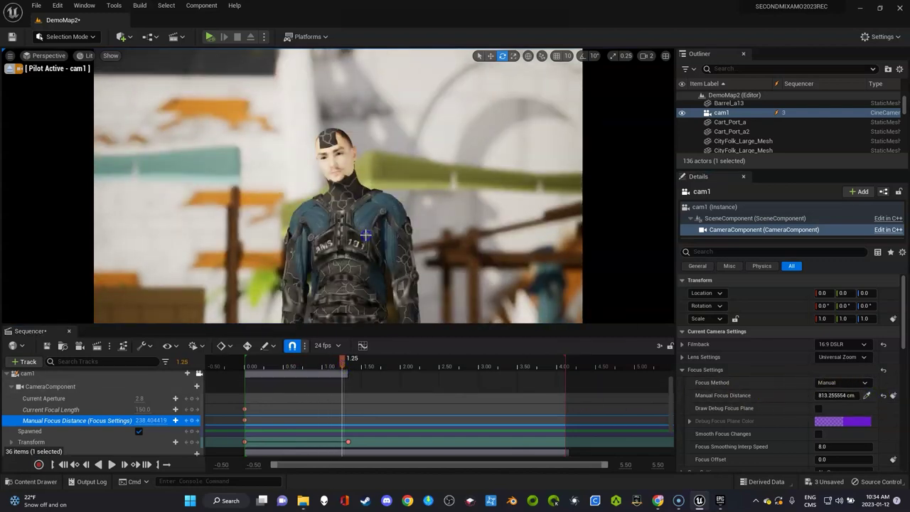
# At 1.0417 s, sample cam1's Manual Focus Distance from the character's torso and keyframe it.
pyautogui.moveTo(341, 359)
pyautogui.mouseDown()
pyautogui.moveTo(258, 361)
pyautogui.moveTo(328, 368)
pyautogui.mouseUp()
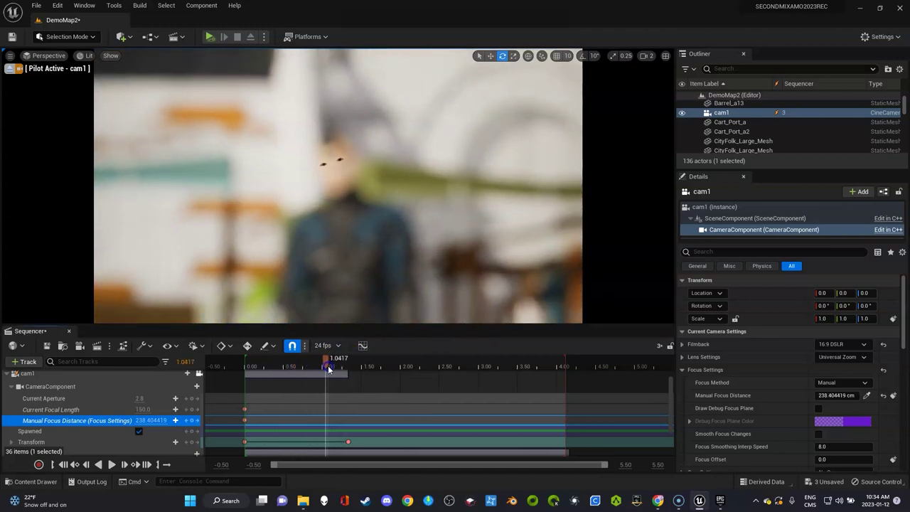
pyautogui.click(866, 395)
pyautogui.click(348, 263)
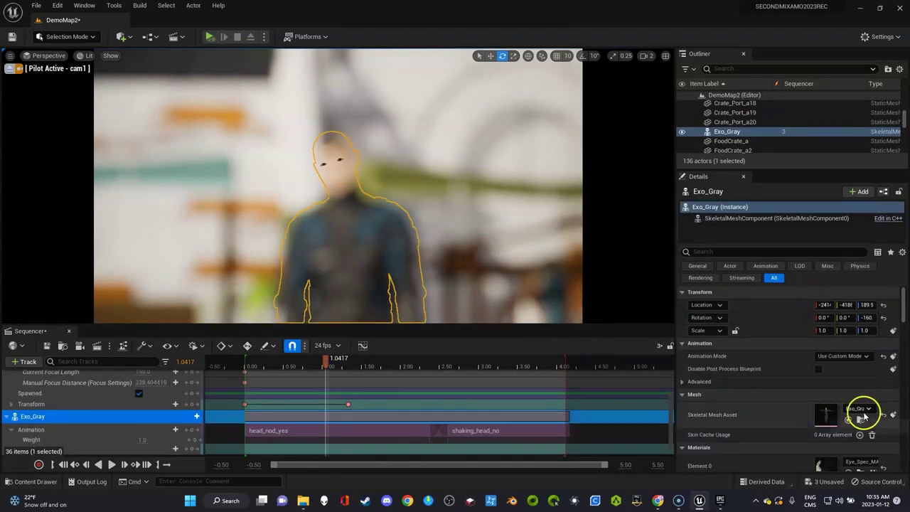
pyautogui.scroll(3, 96, 407)
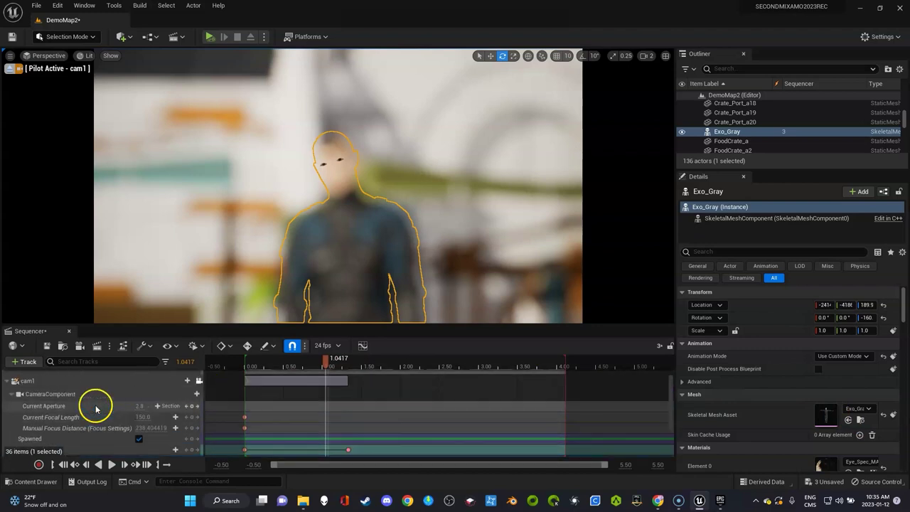
pyautogui.click(110, 394)
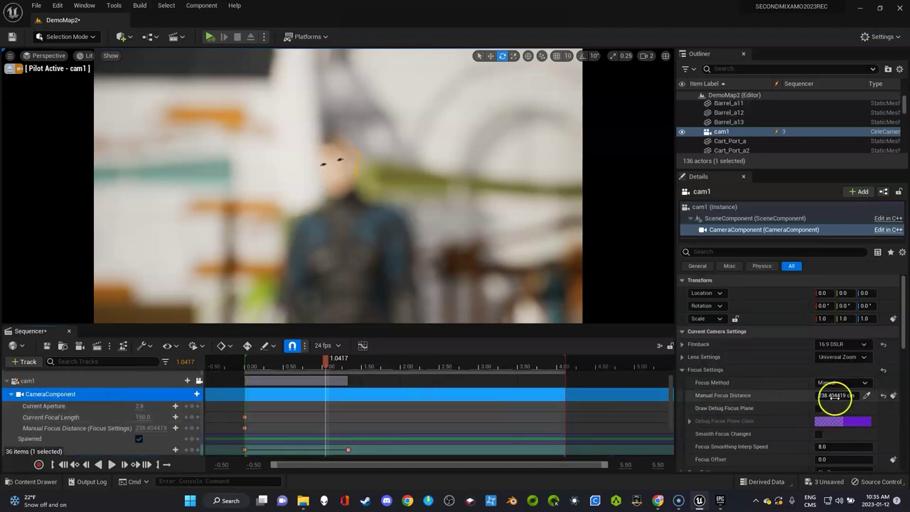
pyautogui.click(866, 396)
pyautogui.click(341, 262)
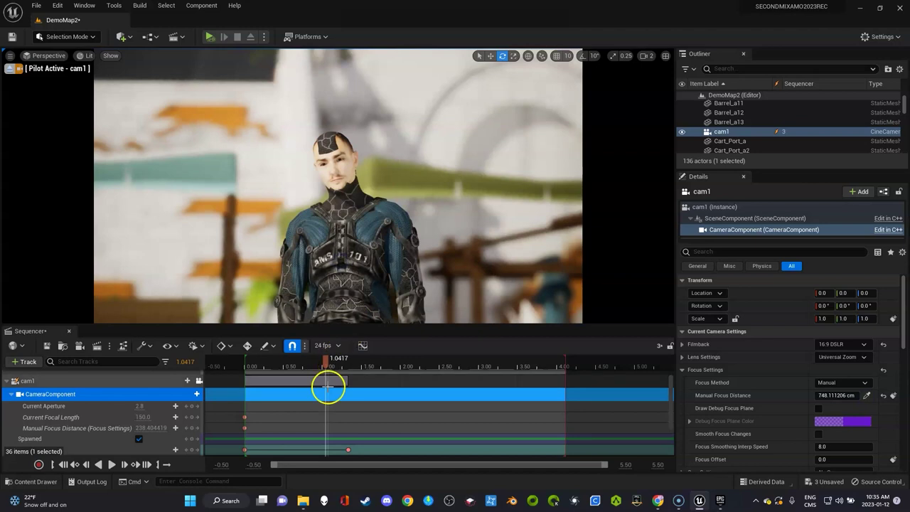
pyautogui.click(191, 428)
# At 0.5417 s, sample cam1's Manual Focus Distance from the character's chest armour and keyframe it.
pyautogui.moveTo(325, 364); pyautogui.dragTo(289, 376)
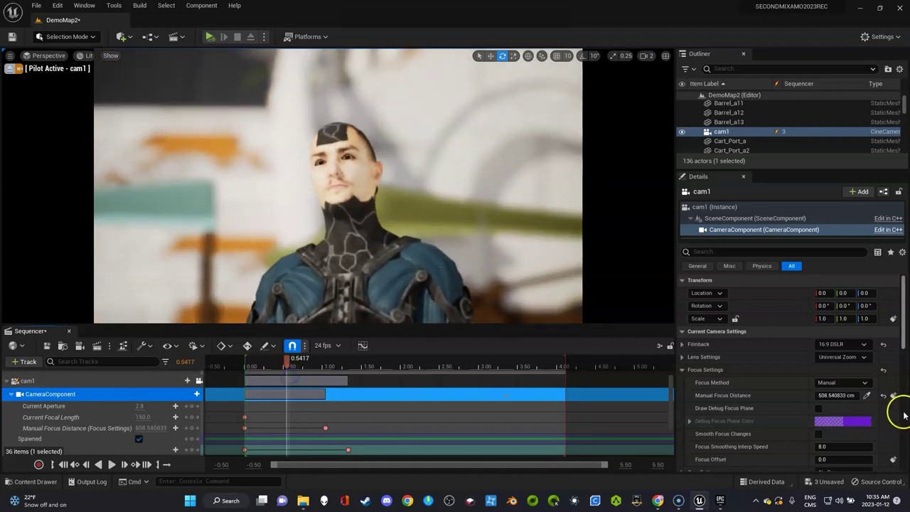
pyautogui.click(866, 396)
pyautogui.click(408, 299)
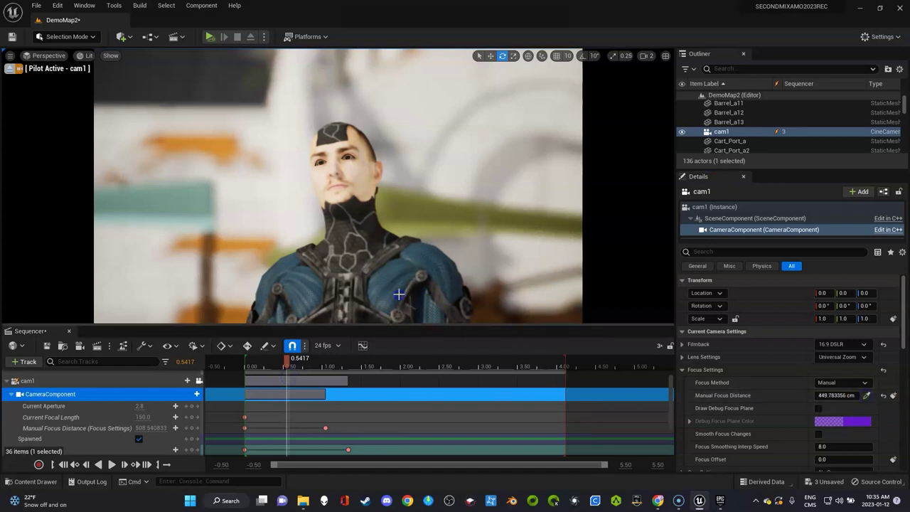
pyautogui.click(192, 427)
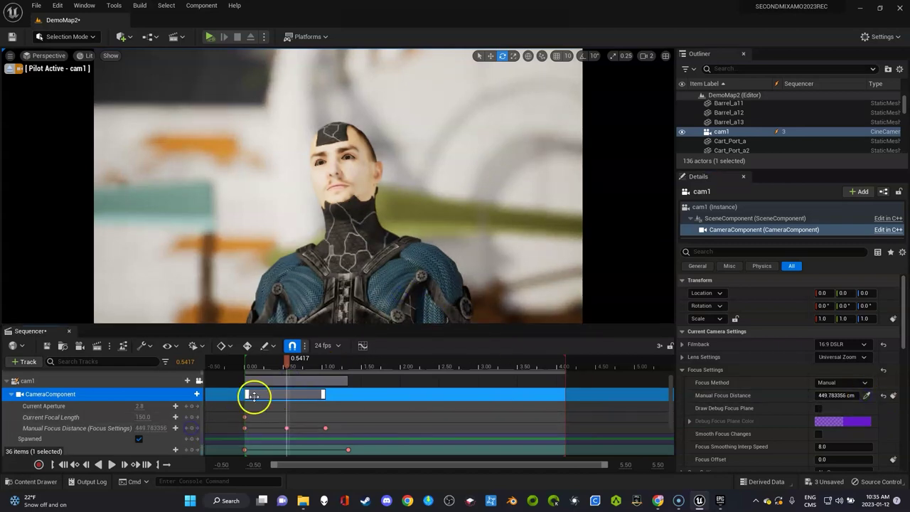
# Move the sequence playhead to 2.375 s.
pyautogui.moveTo(289, 359); pyautogui.dragTo(432, 388)
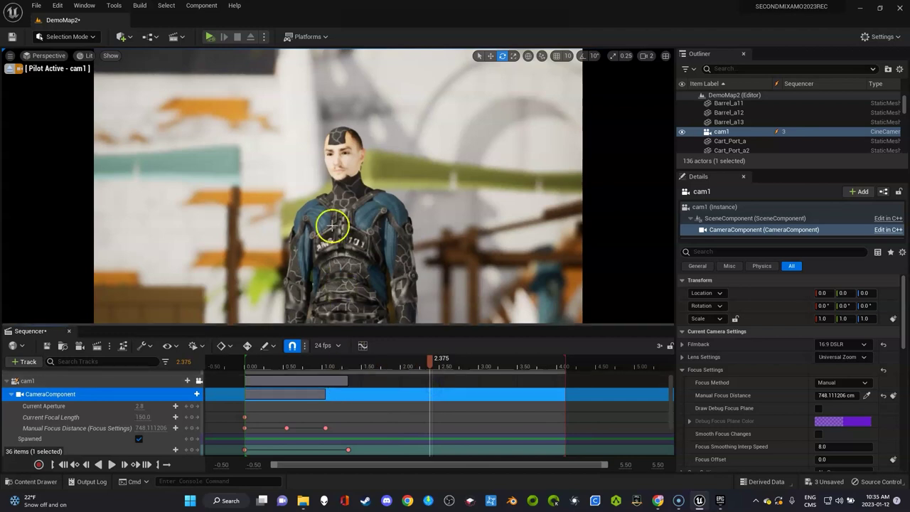